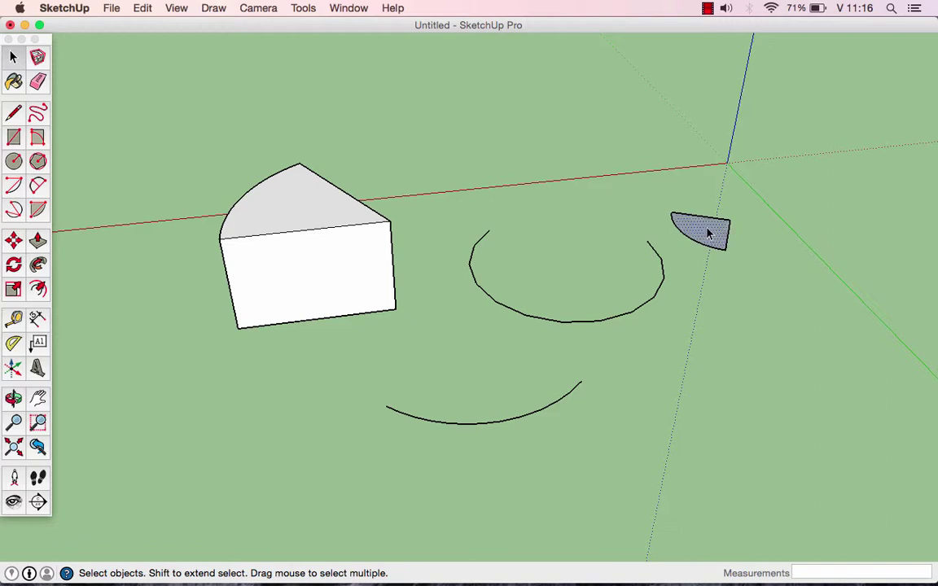
- Select the middle open curve alone, then switch the selection to the lower arc
{"action": "scroll", "coordinate": [707, 234], "scroll_direction": "up", "scroll_amount": 4}
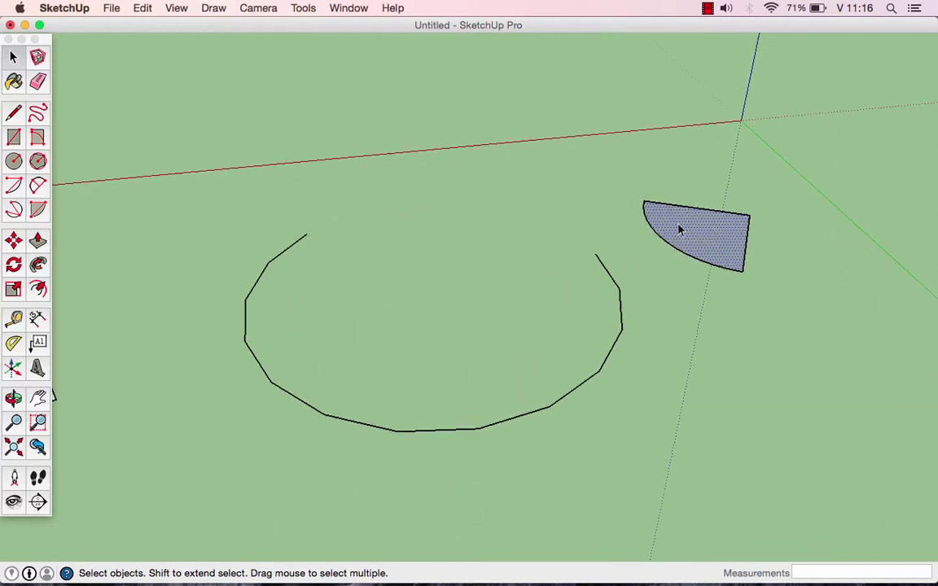
{"action": "left_click", "coordinate": [606, 277]}
{"action": "scroll", "coordinate": [682, 245], "scroll_direction": "down", "scroll_amount": 3}
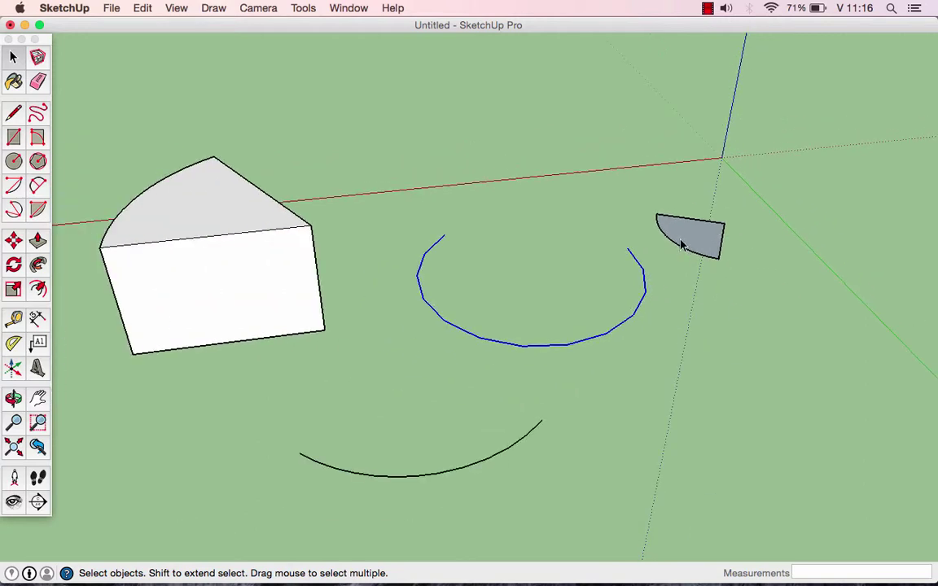
{"action": "left_click", "coordinate": [511, 449]}
- Select the wedge's top face, then its front face, then the top face again, ending on their shared edge
{"action": "left_click", "coordinate": [228, 209]}
{"action": "left_click", "coordinate": [227, 274]}
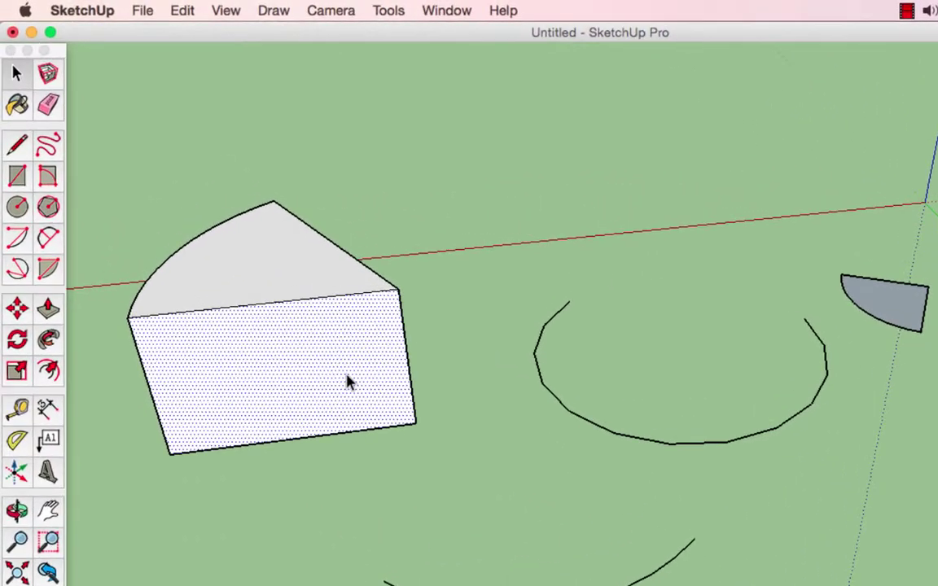
{"action": "left_click", "coordinate": [283, 241]}
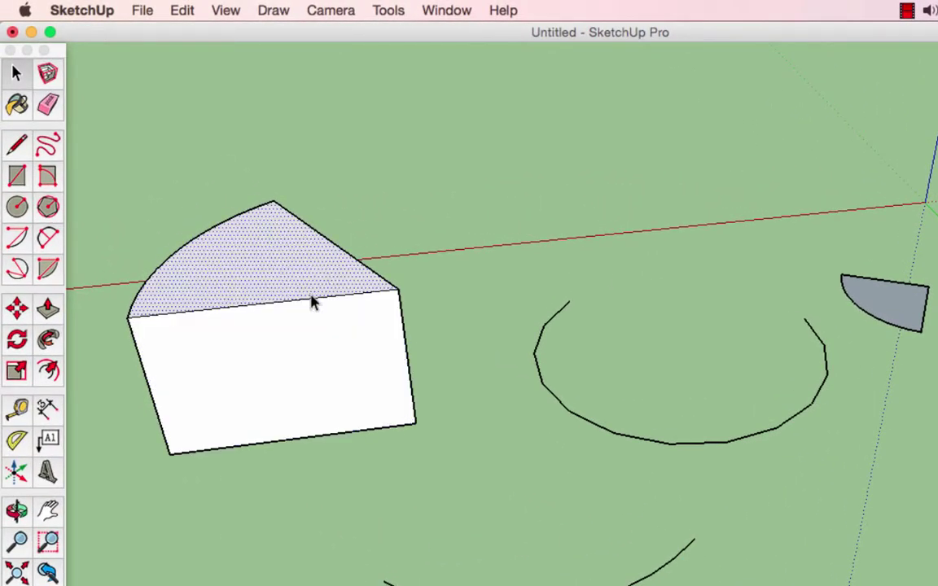
{"action": "left_click", "coordinate": [313, 304]}
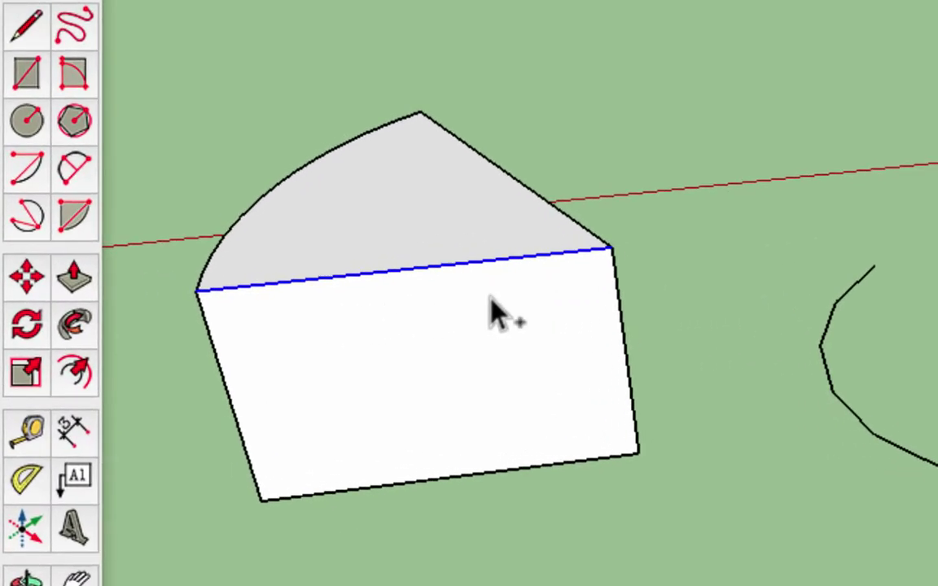
- Shift-add the wedge's front face, top face, middle curve and lower arc, then clear the selection
{"action": "left_click", "coordinate": [498, 345], "text": "alt"}
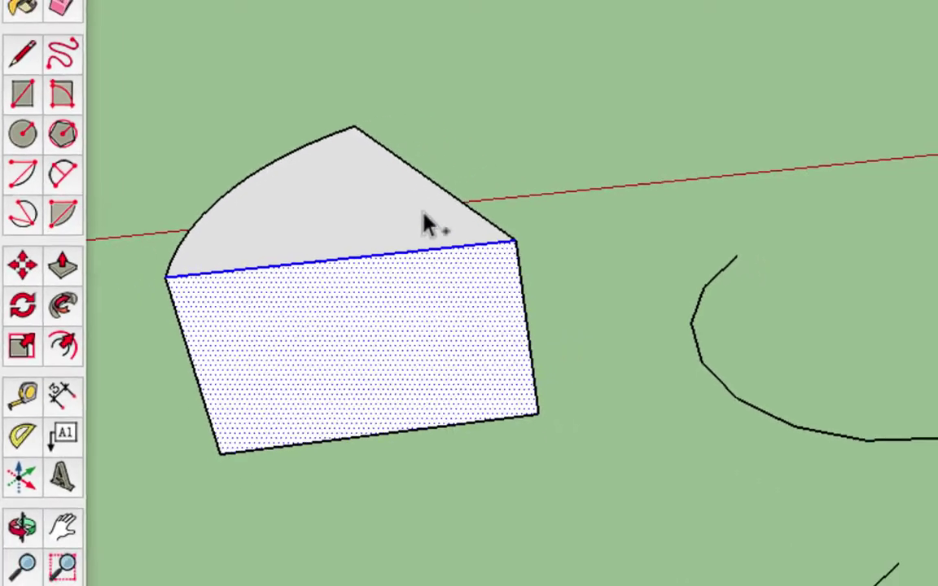
{"action": "left_click", "coordinate": [504, 223], "text": "alt"}
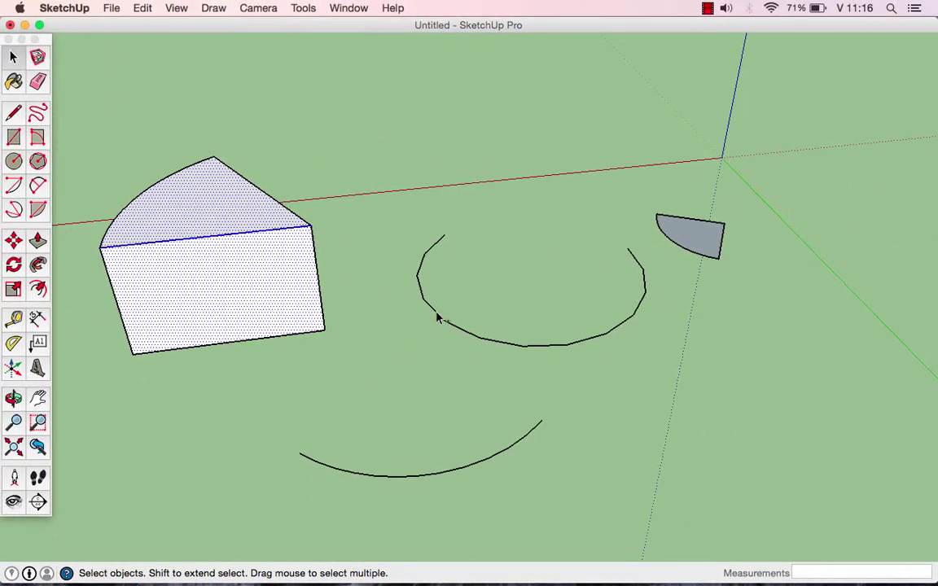
{"action": "left_click", "coordinate": [446, 322], "text": "alt"}
{"action": "left_click", "coordinate": [540, 426], "text": "alt"}
{"action": "left_click", "coordinate": [525, 257]}
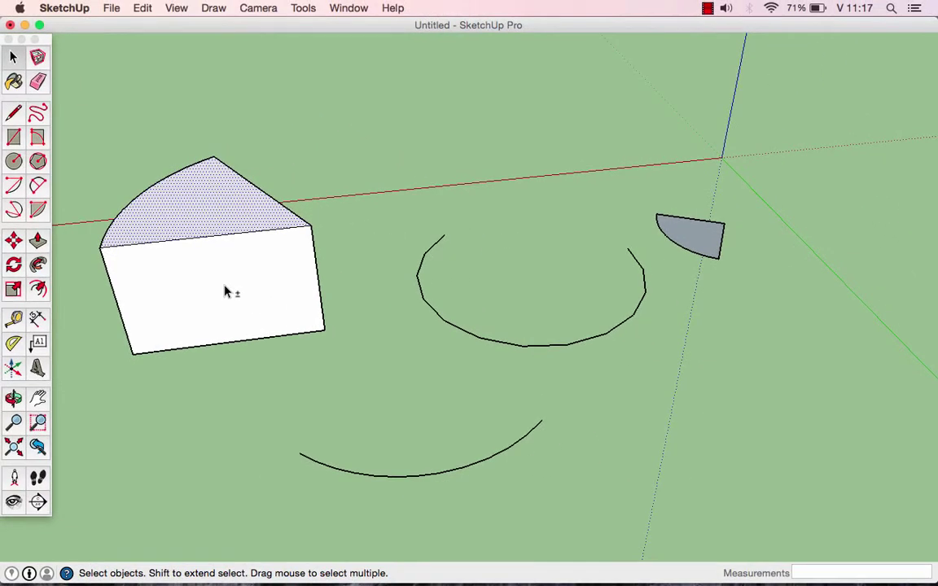
- Add the front face, lower arc and middle curve, then remove the front face, top face and middle curve
{"action": "left_click", "coordinate": [232, 294], "text": "shift"}
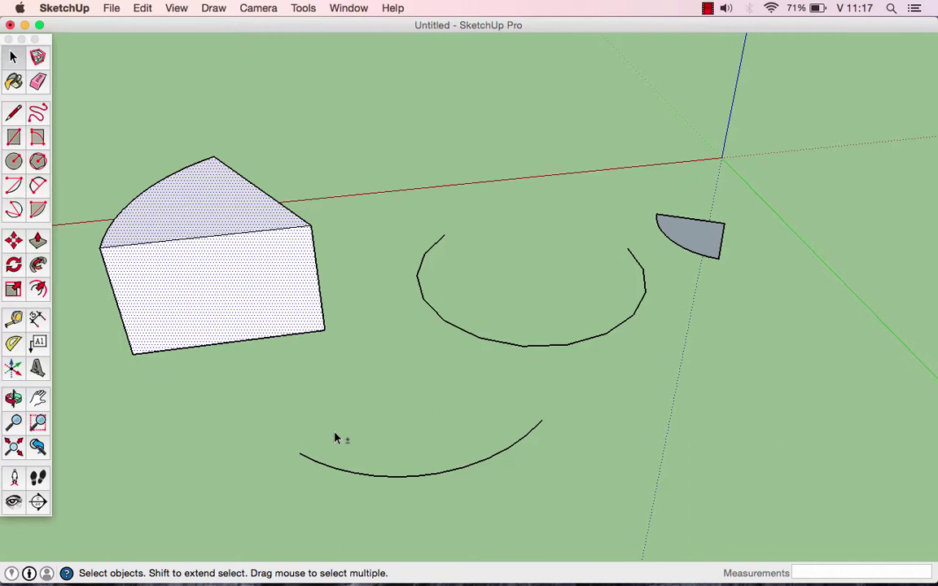
{"action": "left_click", "coordinate": [352, 476], "text": "shift"}
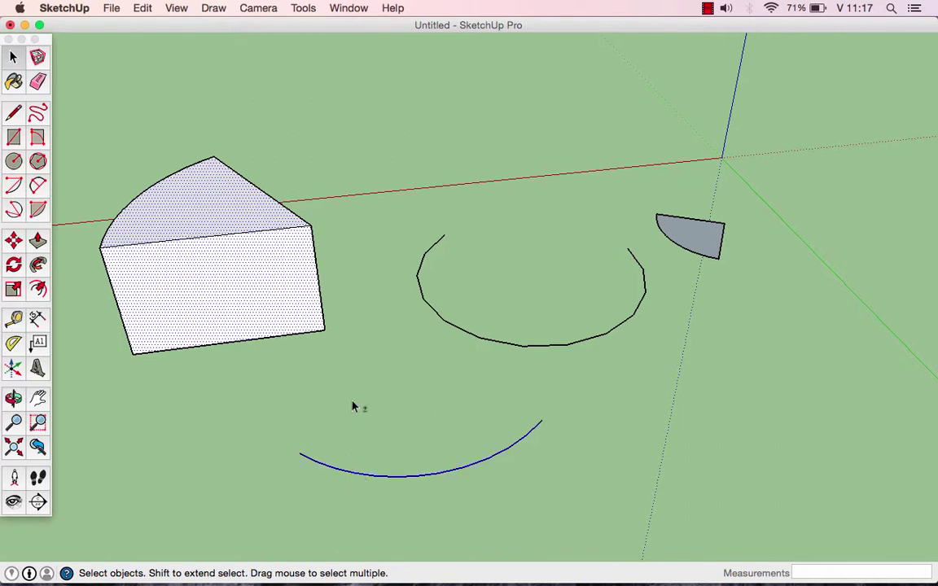
{"action": "left_click", "coordinate": [436, 313], "text": "shift"}
{"action": "left_click", "coordinate": [249, 291], "text": "shift"}
{"action": "left_click", "coordinate": [240, 227], "text": "shift"}
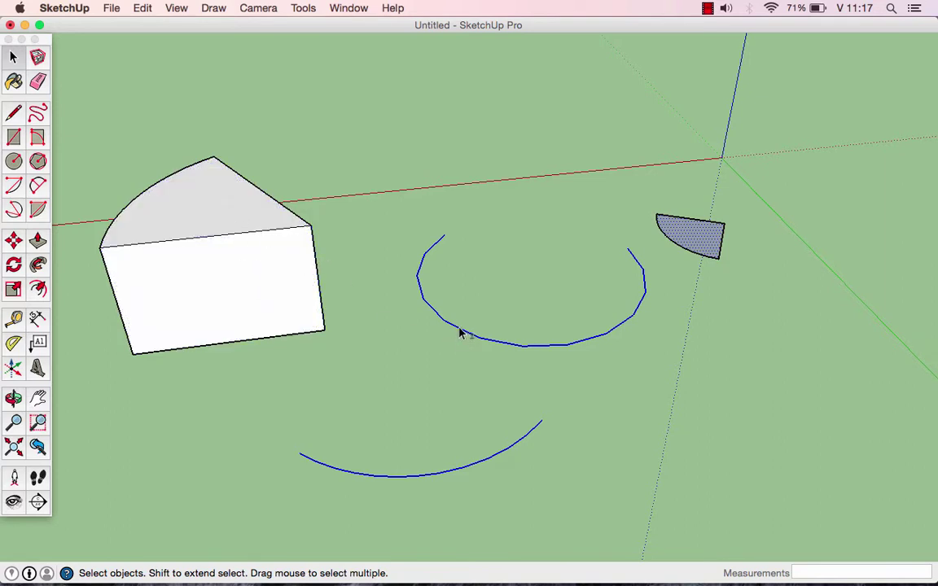
{"action": "left_click", "coordinate": [461, 331], "text": "shift"}
- Add the front face, top face and their shared edge back, then clear the whole selection
{"action": "left_click", "coordinate": [238, 275], "text": "shift"}
{"action": "left_click", "coordinate": [228, 204], "text": "shift"}
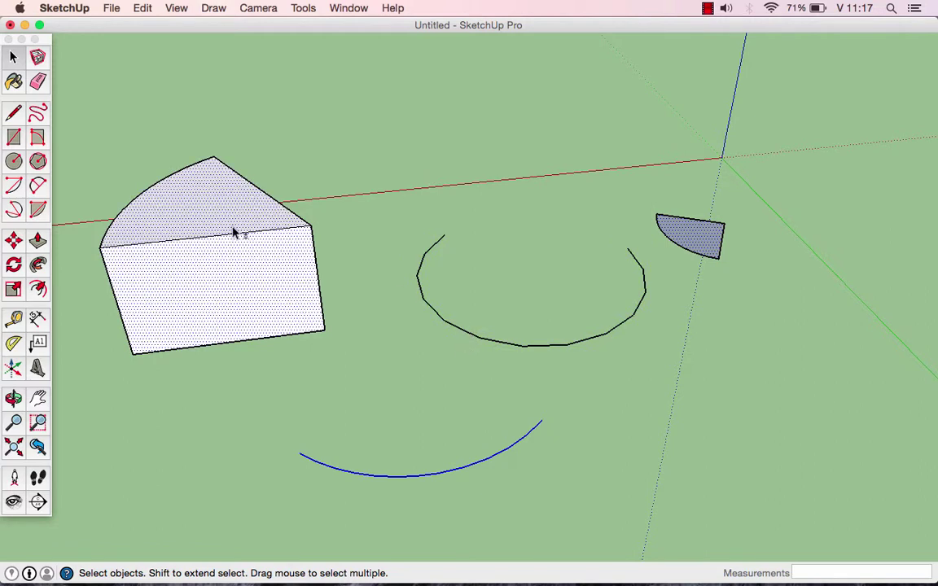
{"action": "left_click", "coordinate": [233, 239], "text": "shift"}
{"action": "left_click", "coordinate": [545, 252]}
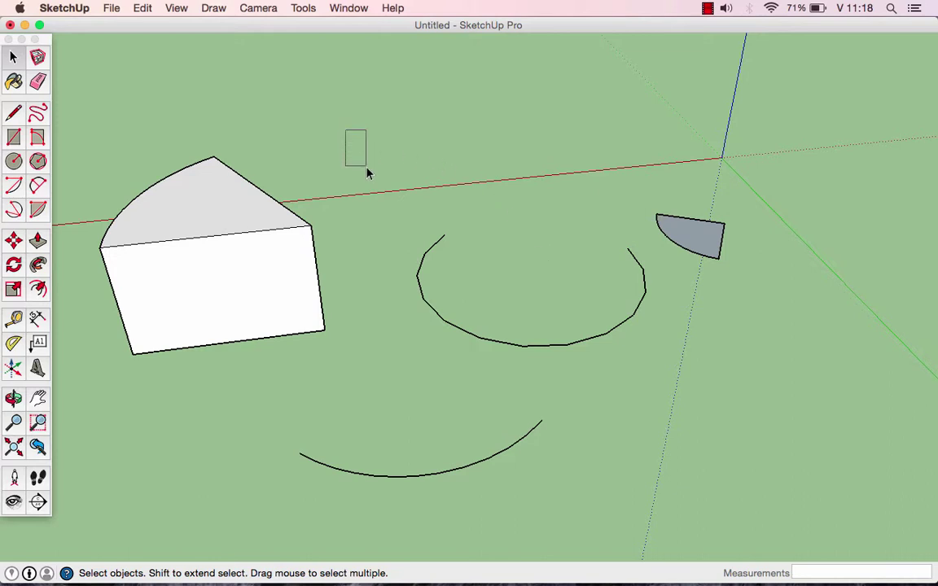
- Drag a left-to-right window that fully encloses and selects only the middle curve
{"action": "mouse_move", "coordinate": [367, 172]}
{"action": "left_mouse_down"}
{"action": "mouse_move", "coordinate": [575, 358]}
{"action": "mouse_move", "coordinate": [651, 515]}
{"action": "left_mouse_up"}
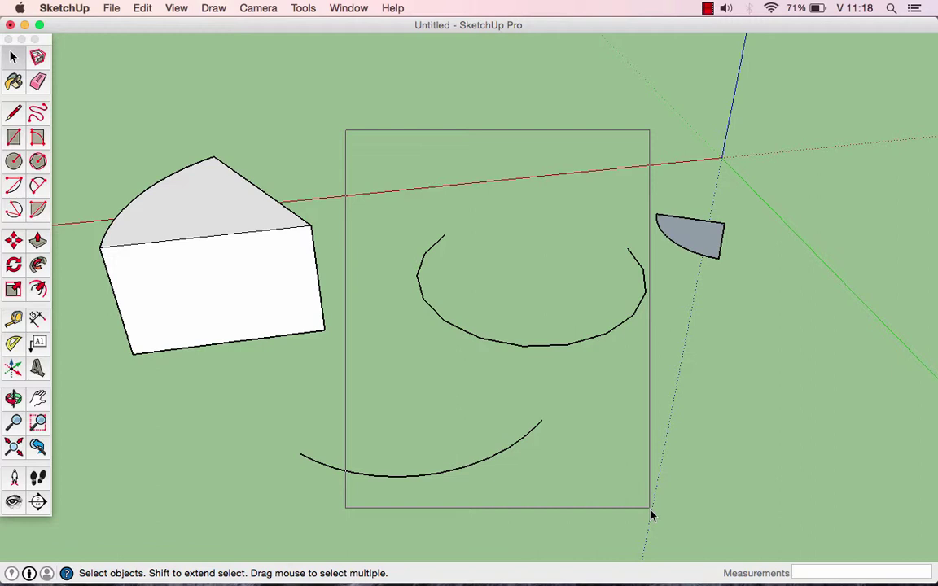
{"action": "left_click_drag", "start_coordinate": [652, 515], "coordinate": [655, 515]}
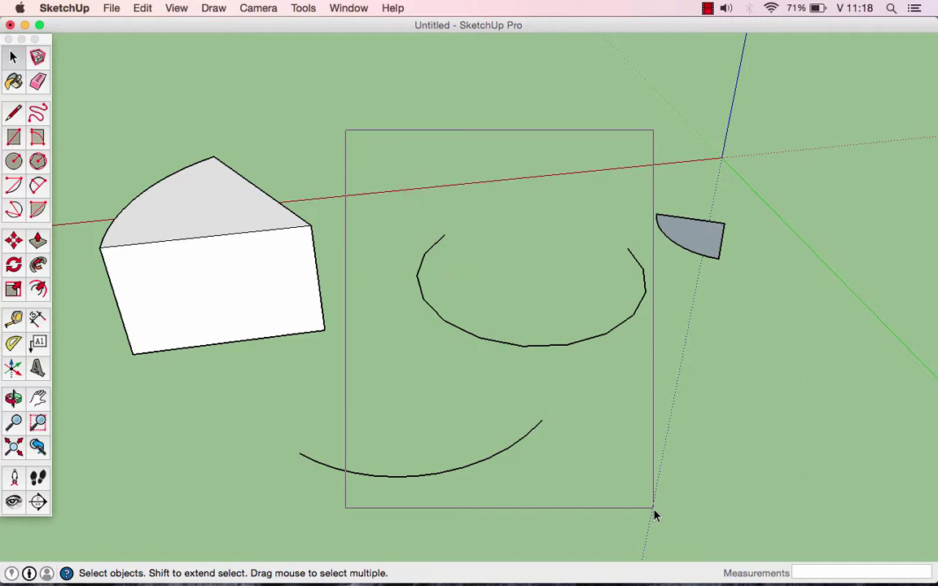
{"action": "left_click_drag", "start_coordinate": [655, 515], "coordinate": [656, 515]}
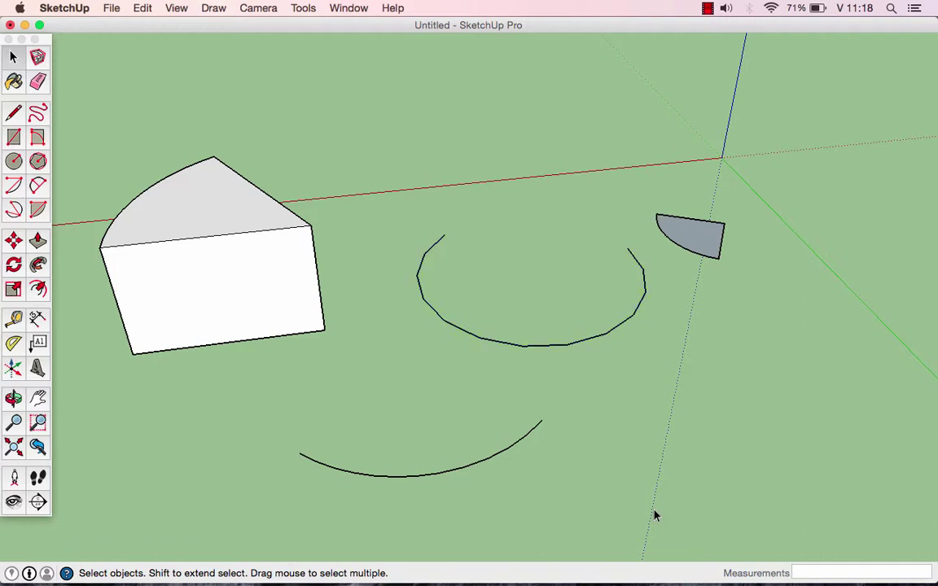
- Drag a right-to-left crossing box from the lower right over both arcs and into the wedge solid
{"action": "left_click_drag", "start_coordinate": [653, 509], "coordinate": [608, 438]}
{"action": "left_click_drag", "start_coordinate": [585, 406], "coordinate": [429, 209]}
{"action": "left_click_drag", "start_coordinate": [429, 209], "coordinate": [272, 89]}
{"action": "left_click_drag", "start_coordinate": [273, 88], "coordinate": [273, 88]}
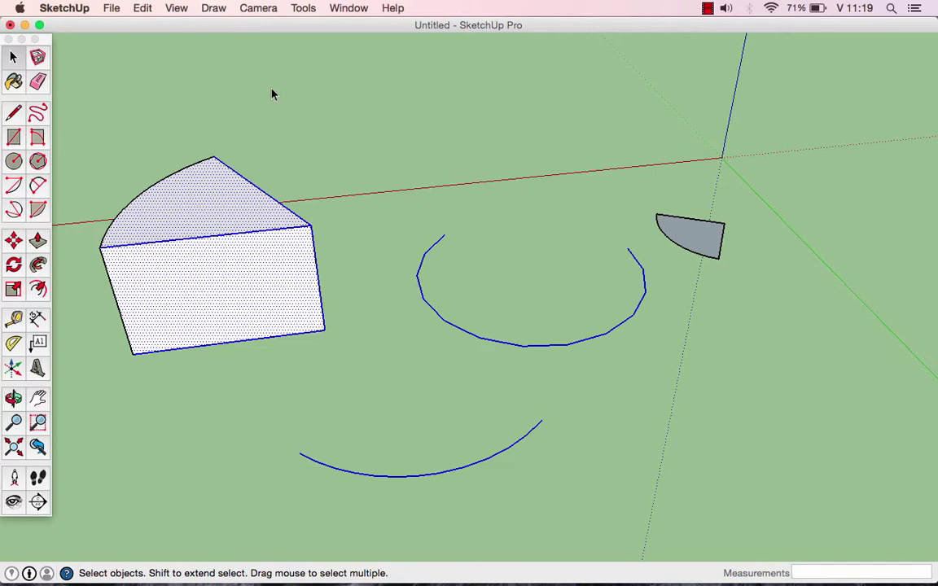
- Clear the selection, orbit slightly, and select the wedge's top face on its own
{"action": "left_click", "coordinate": [273, 94]}
{"action": "key", "text": "o"}
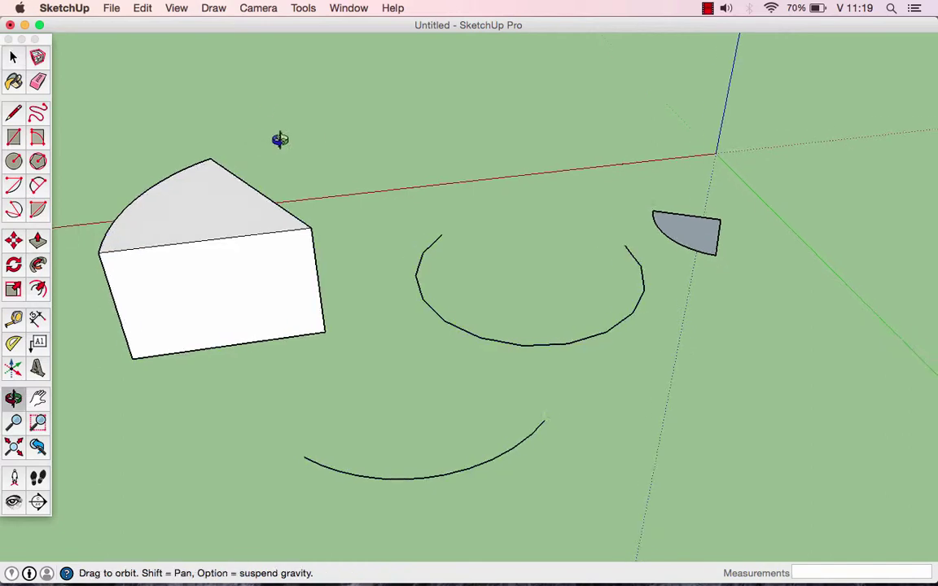
{"action": "mouse_move", "coordinate": [279, 140]}
{"action": "left_mouse_down"}
{"action": "mouse_move", "coordinate": [404, 92]}
{"action": "mouse_move", "coordinate": [274, 165]}
{"action": "left_mouse_up"}
{"action": "key", "text": "space"}
{"action": "left_click", "coordinate": [216, 204]}
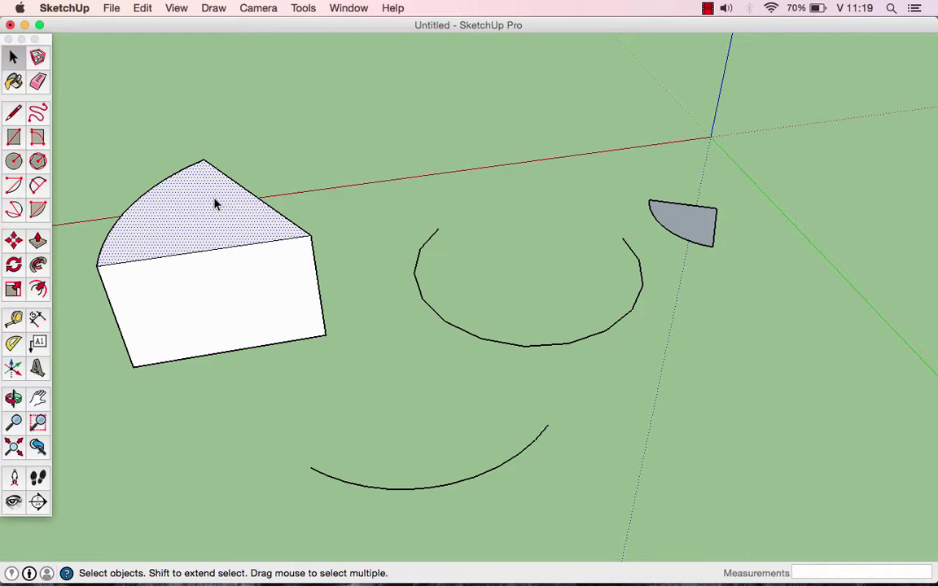
- Reframe the wedge with orbit and pan, then double-click its top face to select it with its edges
{"action": "scroll", "coordinate": [175, 206], "scroll_direction": "up", "scroll_amount": 3}
{"action": "middle_click_drag", "start_coordinate": [173, 205], "coordinate": [273, 217]}
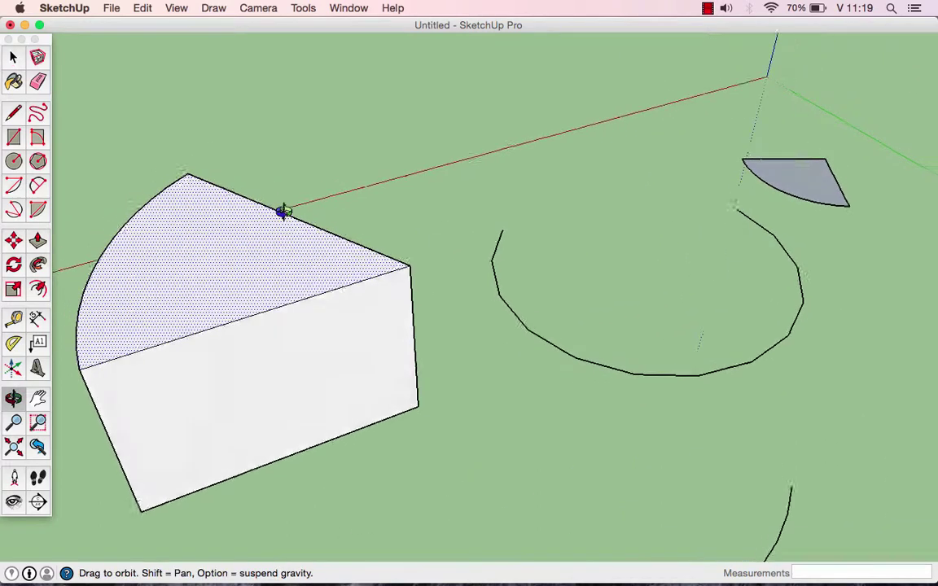
{"action": "key", "text": "h"}
{"action": "mouse_move", "coordinate": [261, 238]}
{"action": "left_mouse_down"}
{"action": "mouse_move", "coordinate": [404, 242]}
{"action": "mouse_move", "coordinate": [398, 218]}
{"action": "mouse_move", "coordinate": [347, 253]}
{"action": "left_mouse_up"}
{"action": "key", "text": "o"}
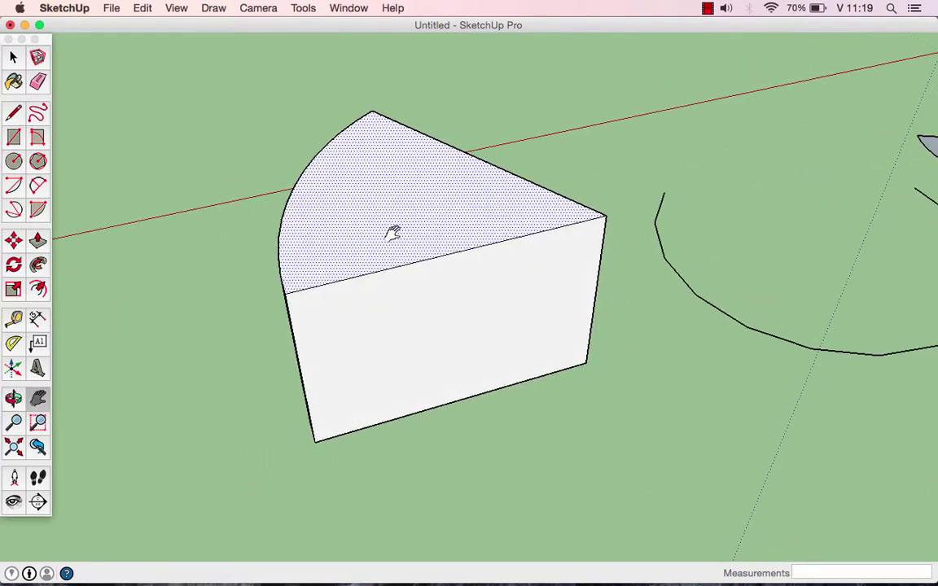
{"action": "left_click", "coordinate": [13, 58]}
{"action": "left_click", "coordinate": [199, 109]}
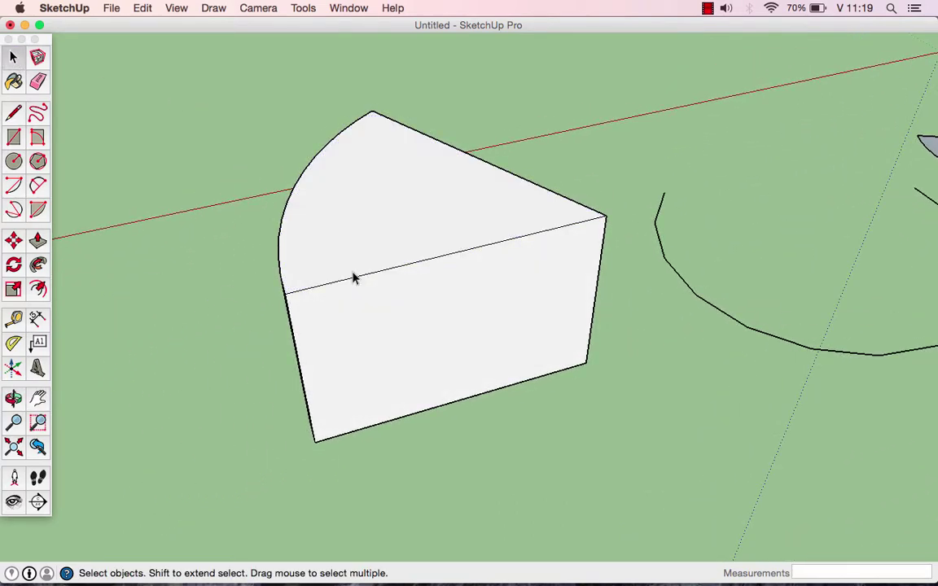
{"action": "left_click", "coordinate": [391, 214]}
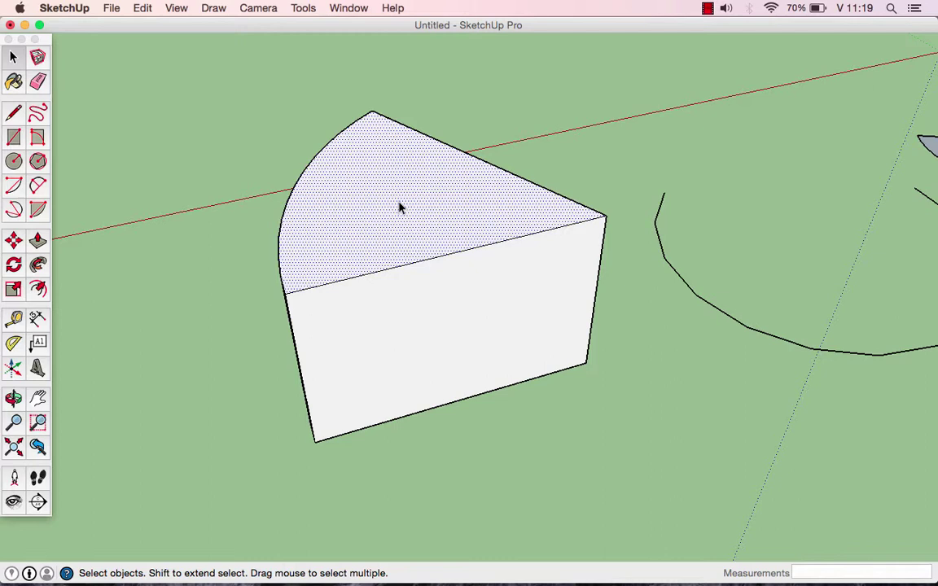
{"action": "double_click", "coordinate": [399, 207]}
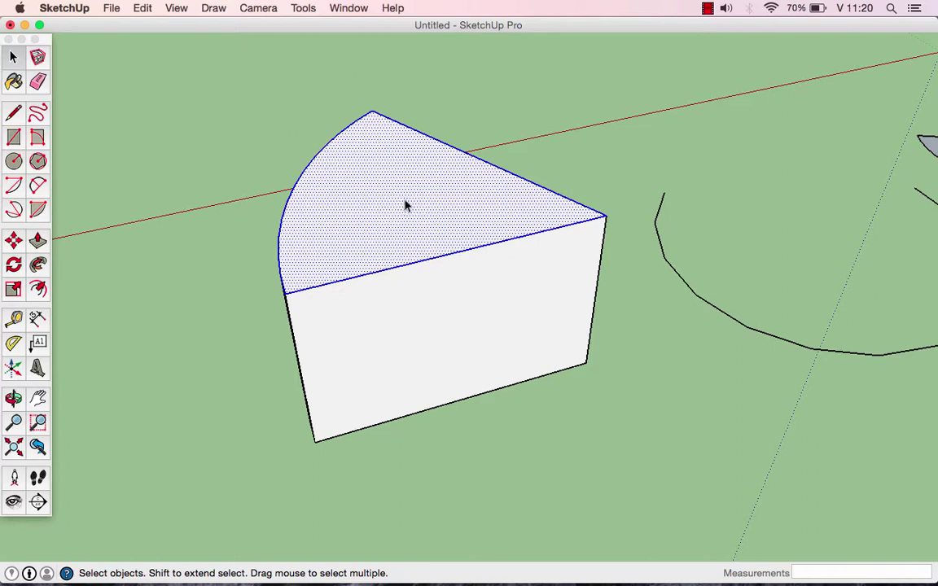
- Triple-click the wedge to select the whole solid and orbit to inspect it from several angles
{"action": "triple_click", "coordinate": [398, 207]}
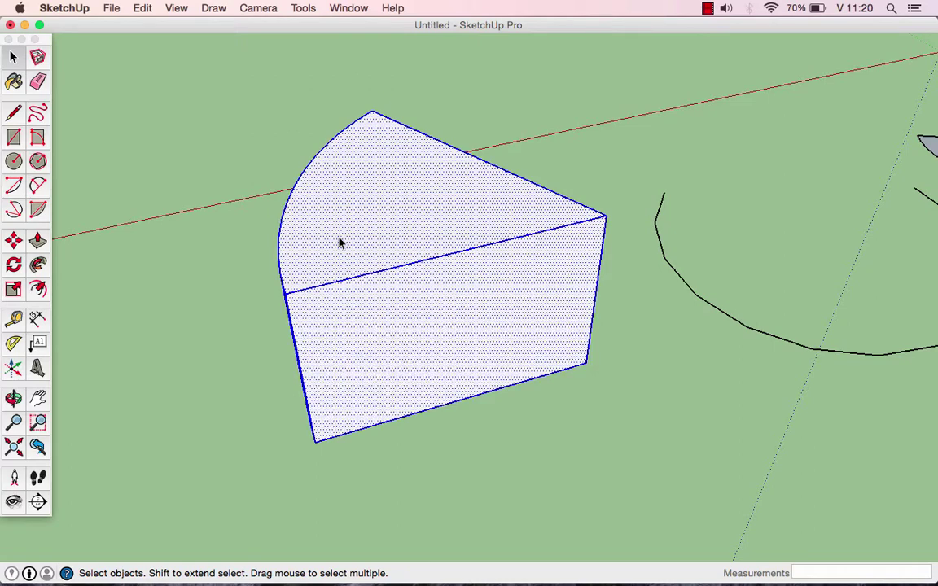
{"action": "mouse_move", "coordinate": [340, 243]}
{"action": "middle_mouse_down"}
{"action": "mouse_move", "coordinate": [432, 123]}
{"action": "mouse_move", "coordinate": [394, 281]}
{"action": "mouse_move", "coordinate": [521, 194]}
{"action": "mouse_move", "coordinate": [532, 122]}
{"action": "mouse_move", "coordinate": [529, 212]}
{"action": "middle_mouse_up"}
{"action": "mouse_move", "coordinate": [386, 188]}
{"action": "middle_mouse_down"}
{"action": "mouse_move", "coordinate": [539, 205]}
{"action": "mouse_move", "coordinate": [551, 230]}
{"action": "mouse_move", "coordinate": [582, 201]}
{"action": "mouse_move", "coordinate": [601, 204]}
{"action": "mouse_move", "coordinate": [387, 236]}
{"action": "middle_mouse_up"}
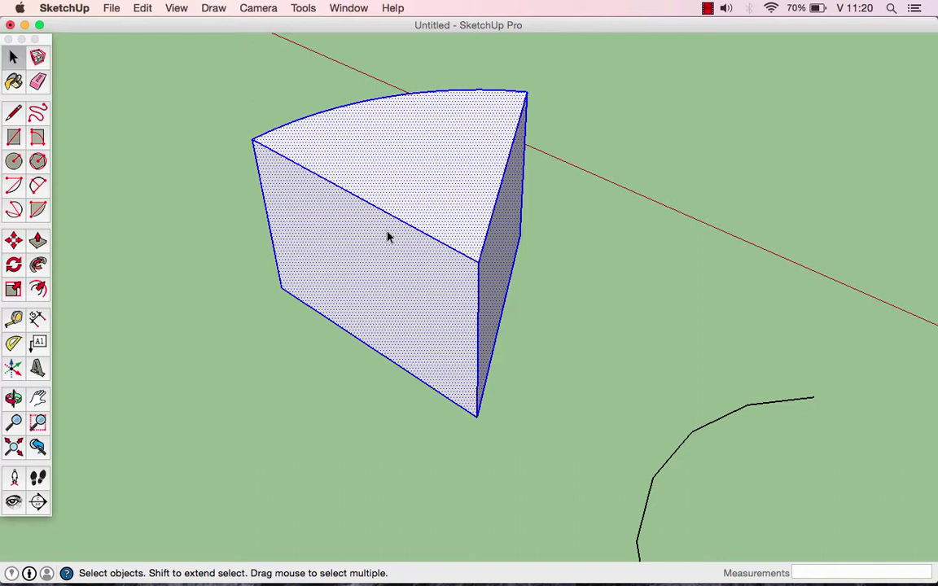
{"action": "middle_click_drag", "start_coordinate": [335, 230], "coordinate": [573, 204]}
- Reselect the top face, add its bounding edges, then escalate to the entire wedge solid
{"action": "left_click", "coordinate": [572, 204]}
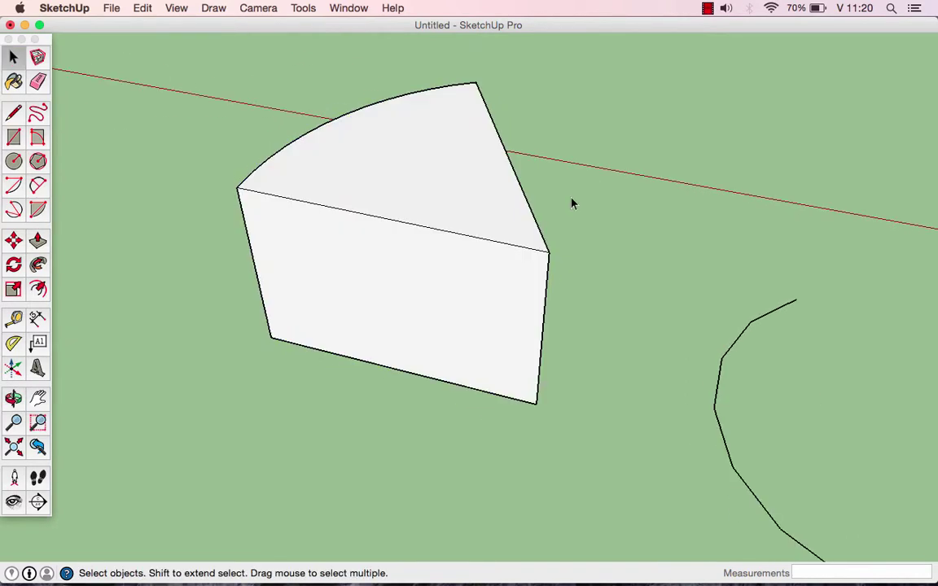
{"action": "left_click", "coordinate": [421, 189]}
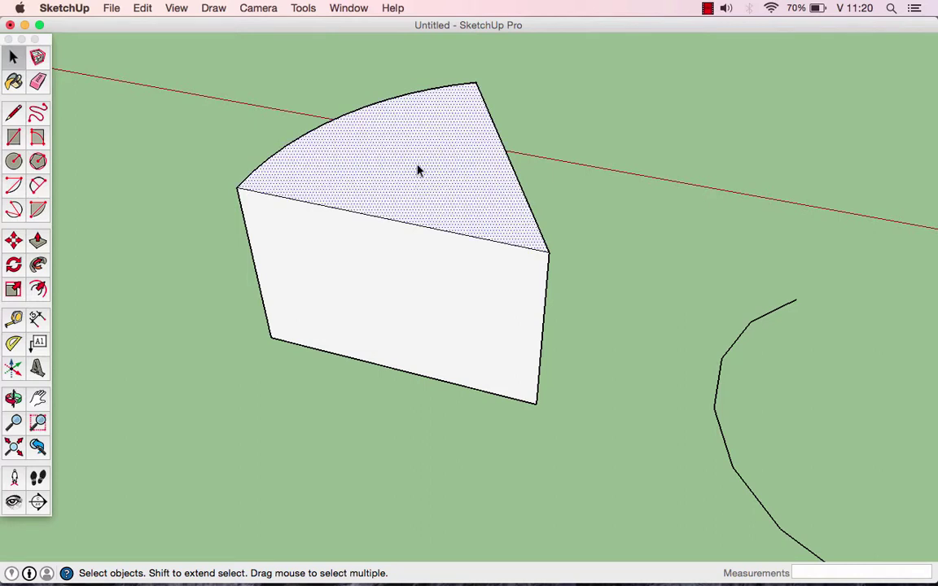
{"action": "double_click", "coordinate": [418, 170]}
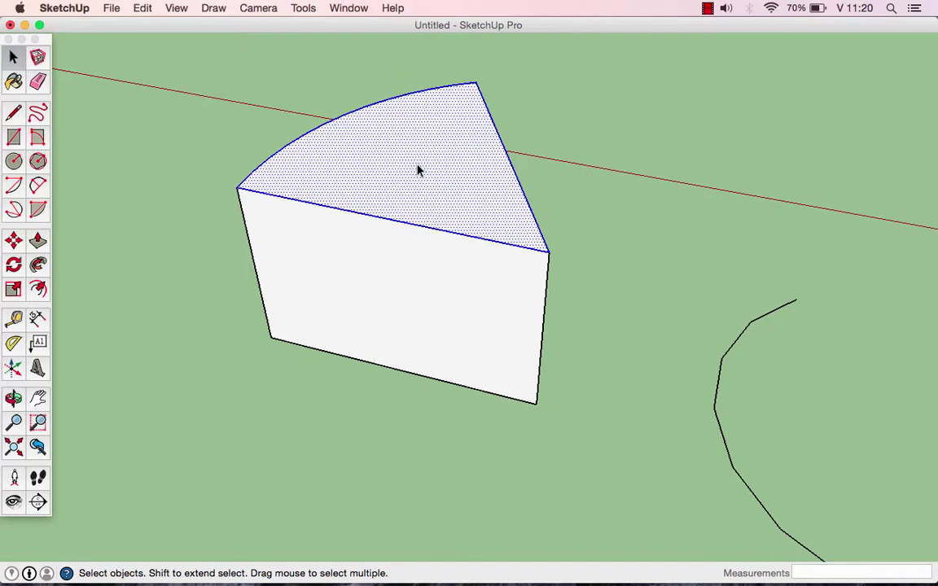
{"action": "triple_click", "coordinate": [417, 169]}
- Orbit around the fully selected wedge to show its other sides, then deselect it
{"action": "key", "text": "o"}
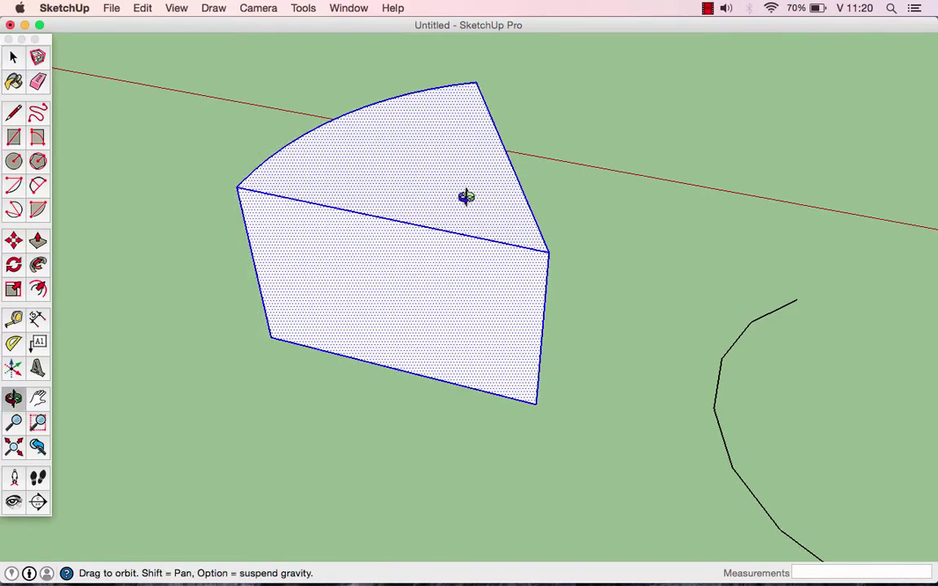
{"action": "mouse_move", "coordinate": [465, 197]}
{"action": "left_mouse_down"}
{"action": "mouse_move", "coordinate": [270, 176]}
{"action": "mouse_move", "coordinate": [320, 234]}
{"action": "mouse_move", "coordinate": [519, 159]}
{"action": "left_mouse_up"}
{"action": "key", "text": "space"}
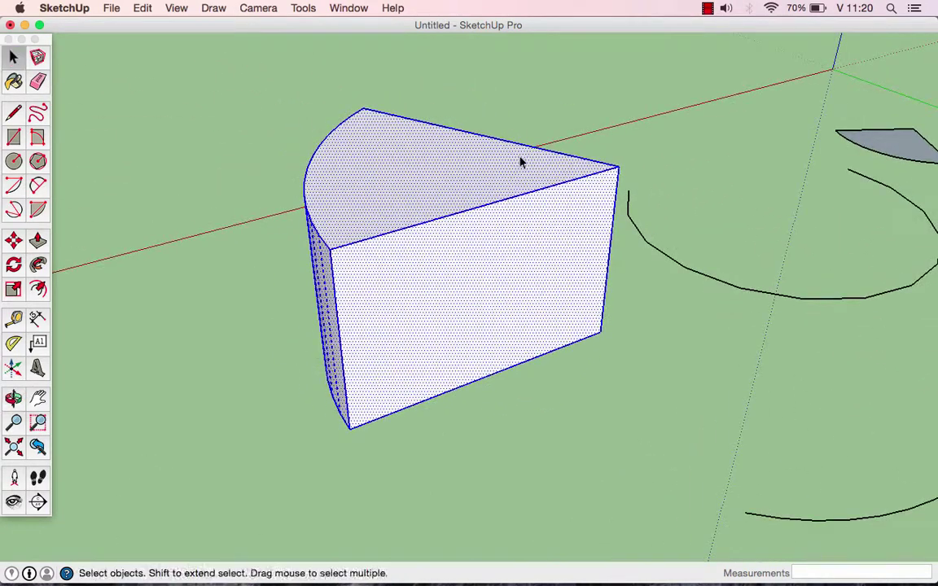
{"action": "mouse_move", "coordinate": [520, 159]}
{"action": "middle_mouse_down"}
{"action": "mouse_move", "coordinate": [461, 244]}
{"action": "mouse_move", "coordinate": [477, 214]}
{"action": "mouse_move", "coordinate": [347, 210]}
{"action": "mouse_move", "coordinate": [305, 224]}
{"action": "mouse_move", "coordinate": [371, 203]}
{"action": "mouse_move", "coordinate": [408, 224]}
{"action": "middle_mouse_up"}
{"action": "scroll", "coordinate": [348, 212], "scroll_direction": "down", "scroll_amount": 5}
{"action": "left_click", "coordinate": [496, 303]}
{"action": "left_click_drag", "start_coordinate": [264, 89], "coordinate": [615, 463]}
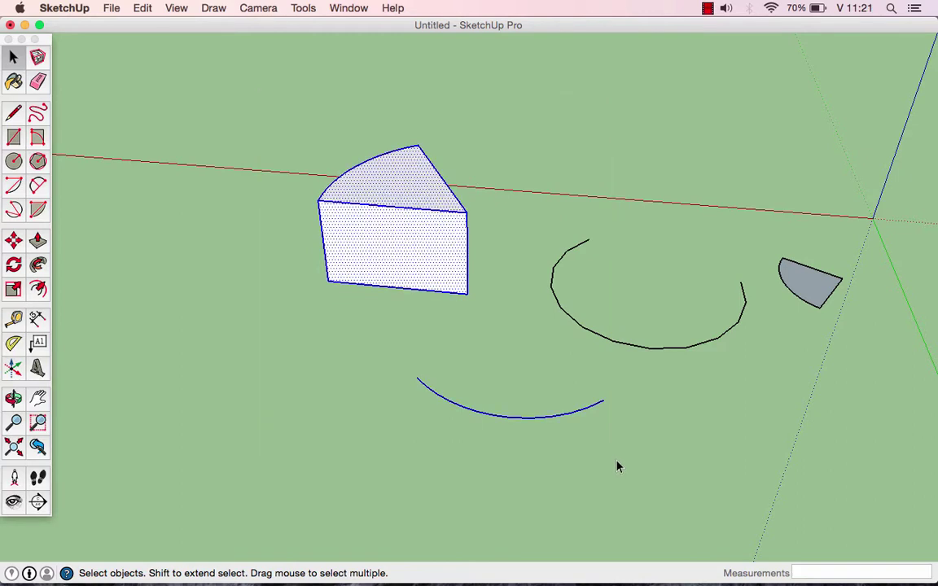
{"action": "left_click", "coordinate": [617, 466]}
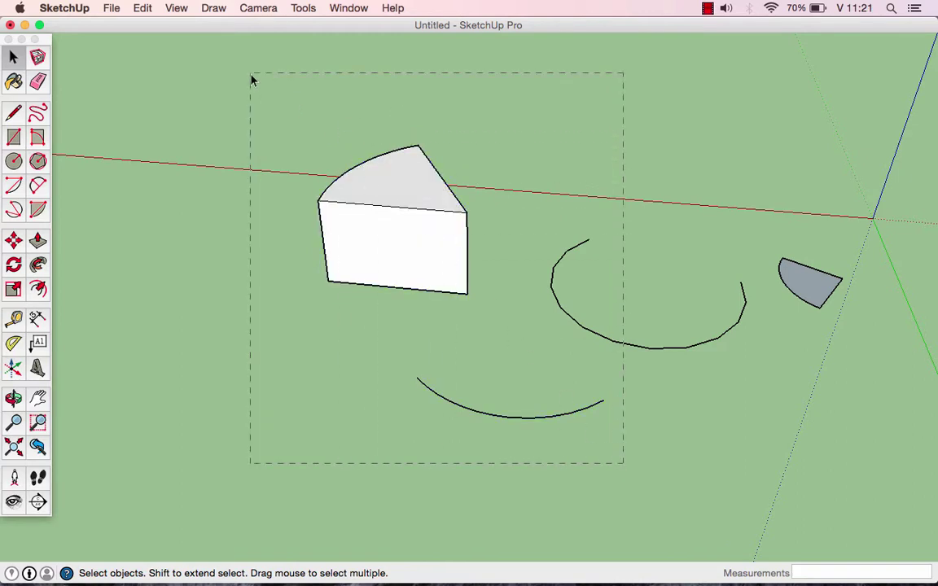
{"action": "left_click_drag", "start_coordinate": [253, 79], "coordinate": [252, 79]}
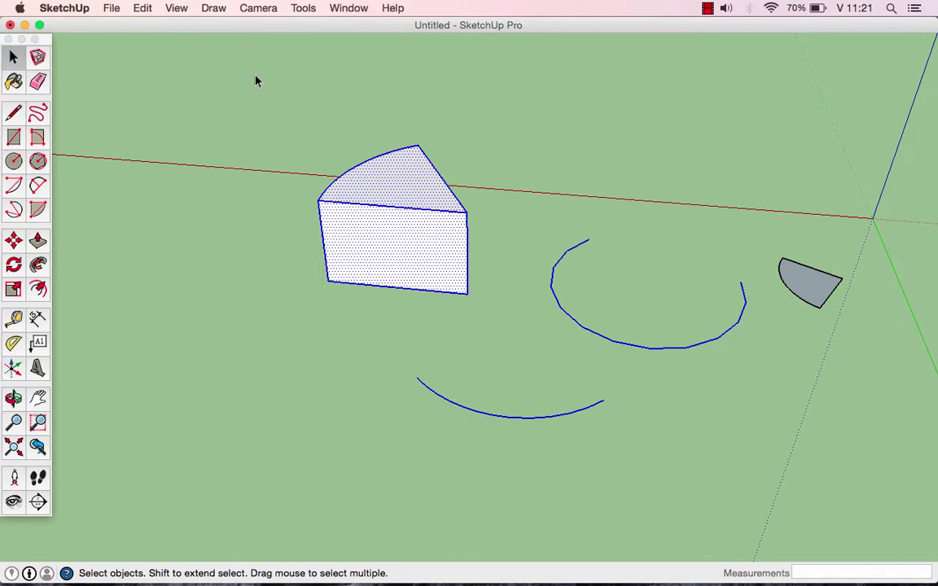
{"action": "left_click", "coordinate": [429, 299]}
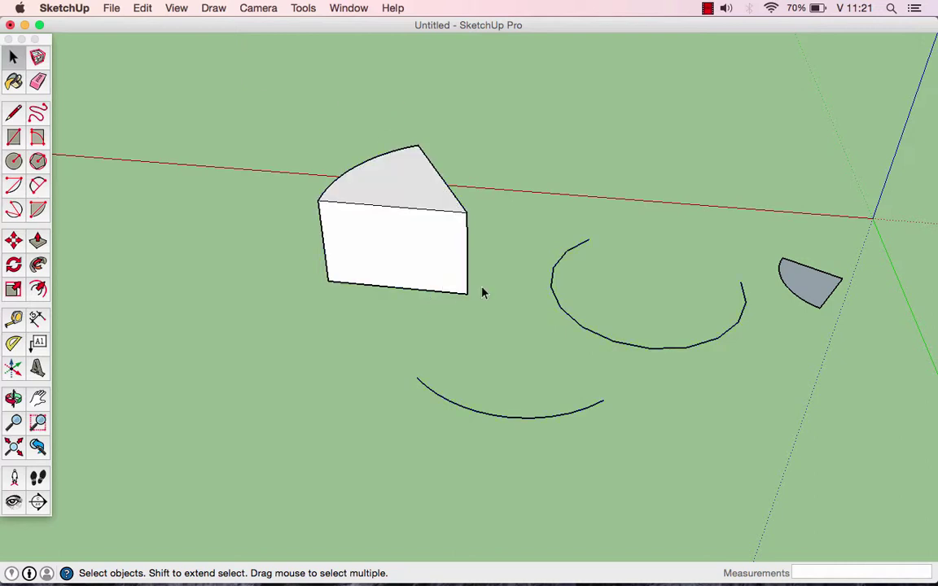